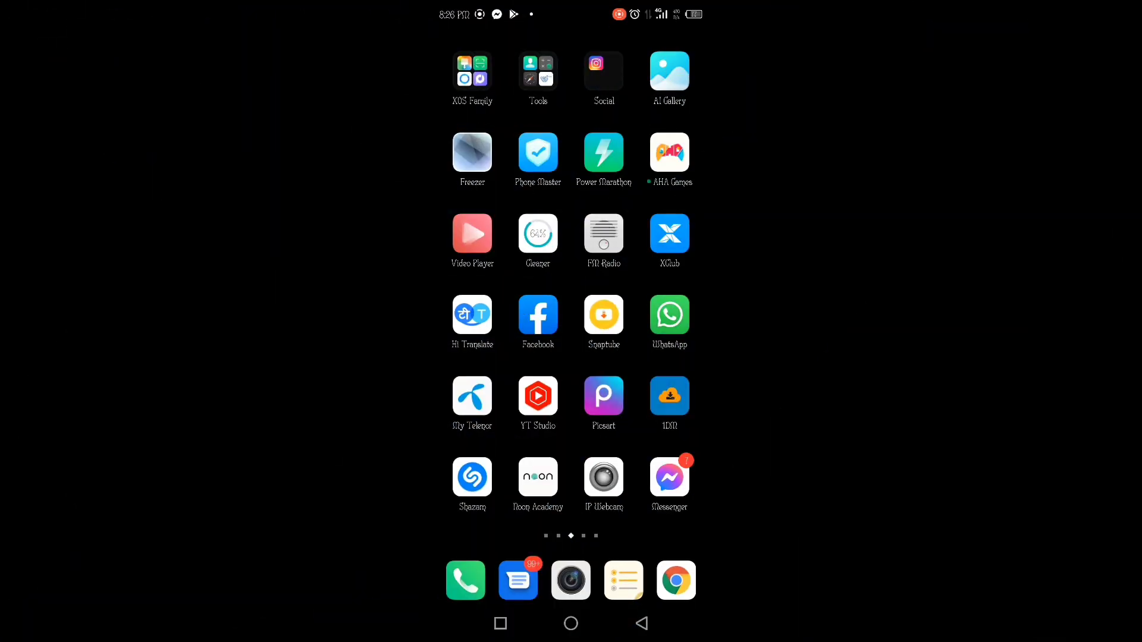
# Launch Google Play Store from the home-screen folder.
pyautogui.hscroll(-1, 571, 321)
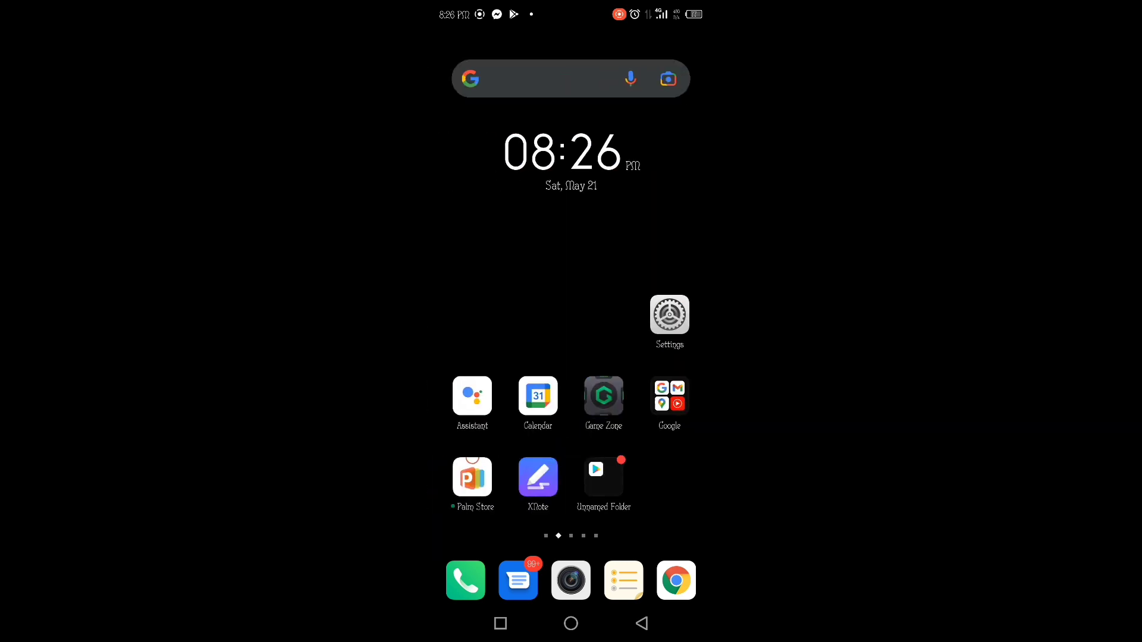
pyautogui.click(604, 476)
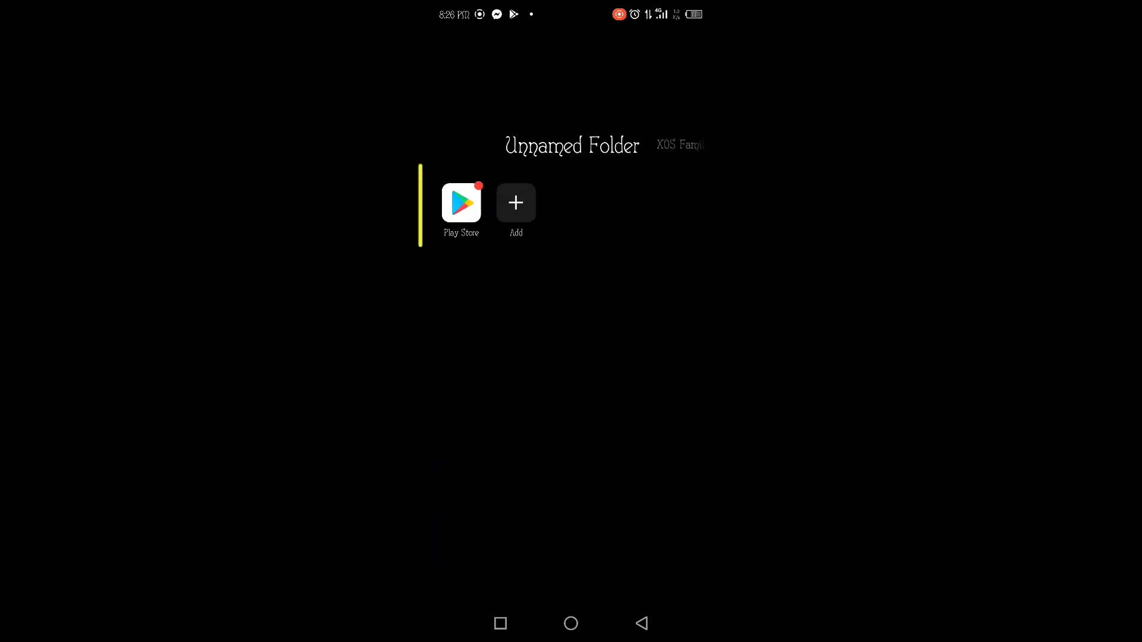
pyautogui.click(461, 202)
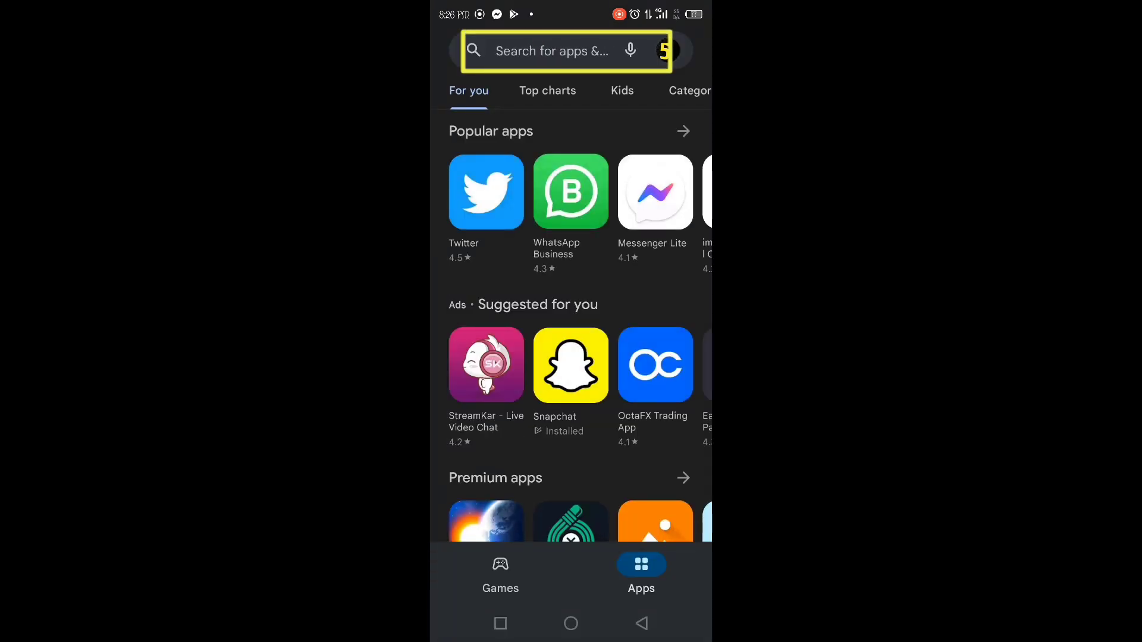
# Search for 'toon me' and open the ToonMe - cartoons from photos page.
pyautogui.click(552, 50)
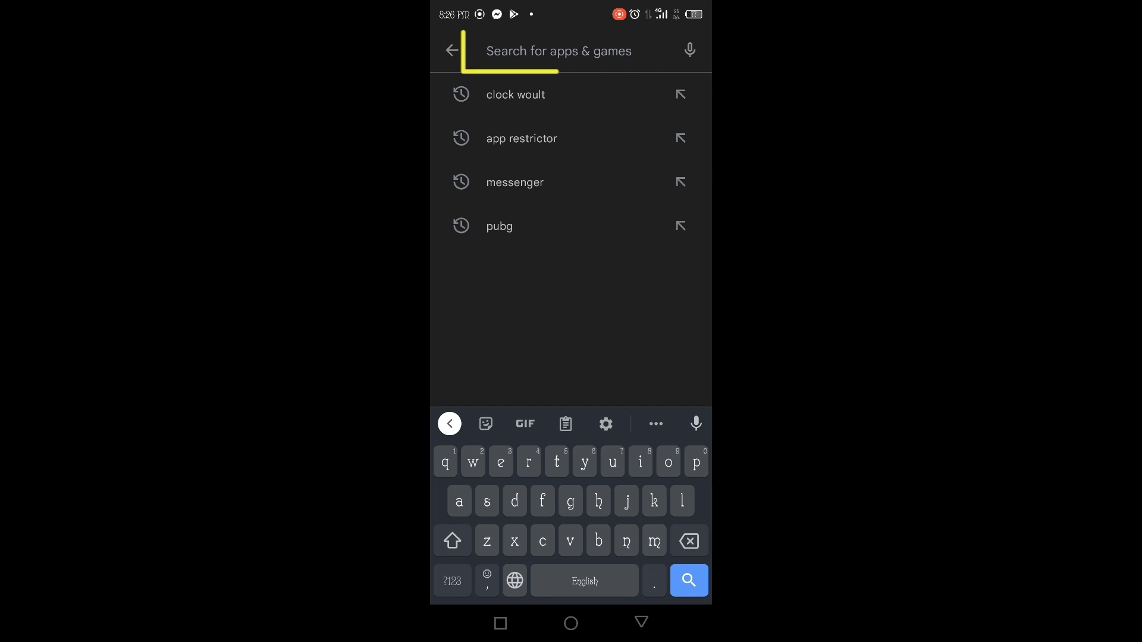
pyautogui.write('toon m')
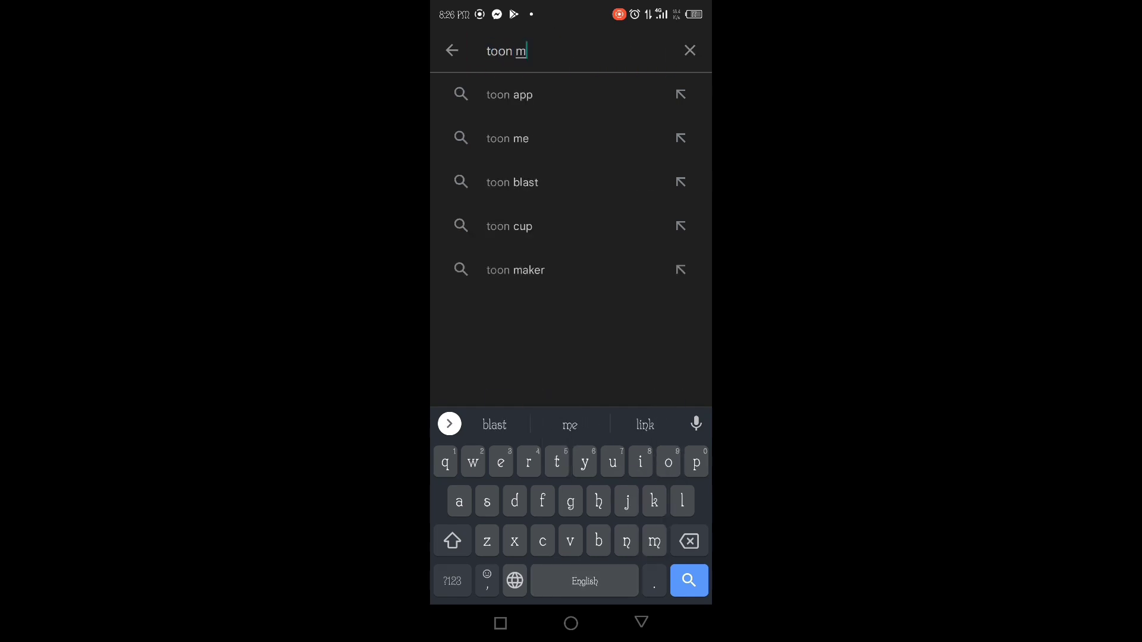
pyautogui.write('e')
pyautogui.press('Return')
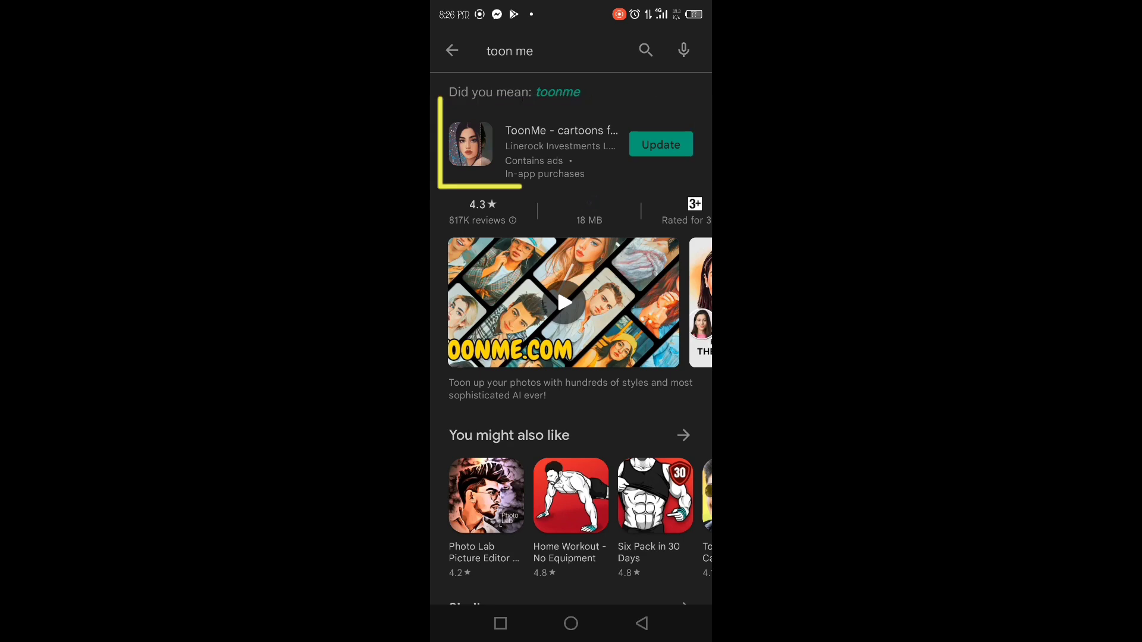
pyautogui.scroll(-10, 571, 333)
pyautogui.scroll(10, 571, 333)
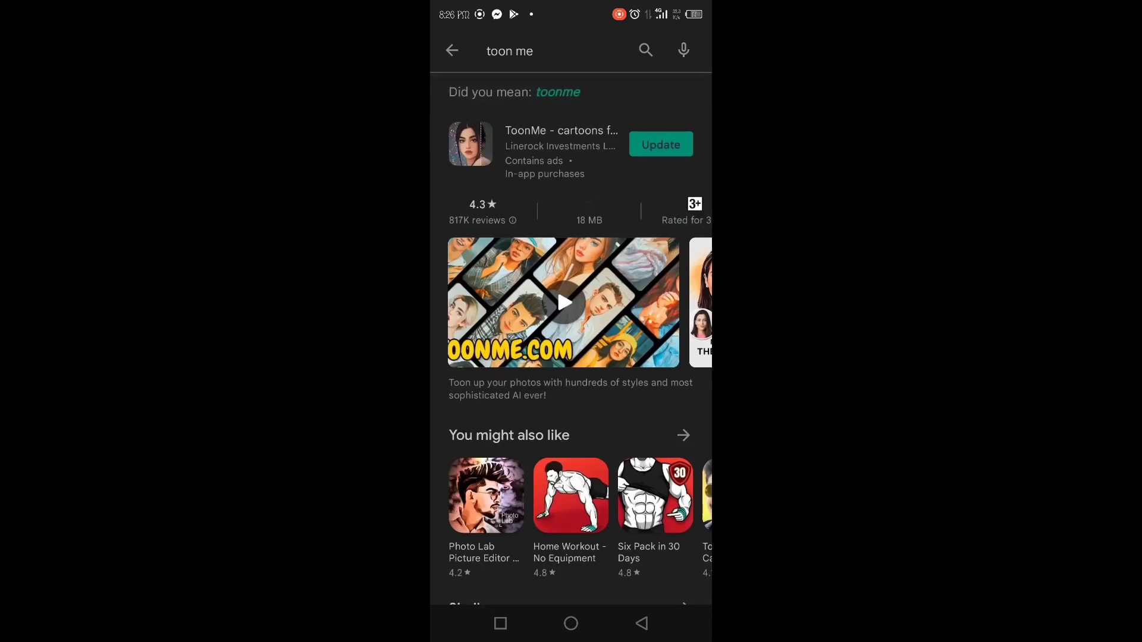
pyautogui.moveTo(624, 302); pyautogui.dragTo(475, 302)
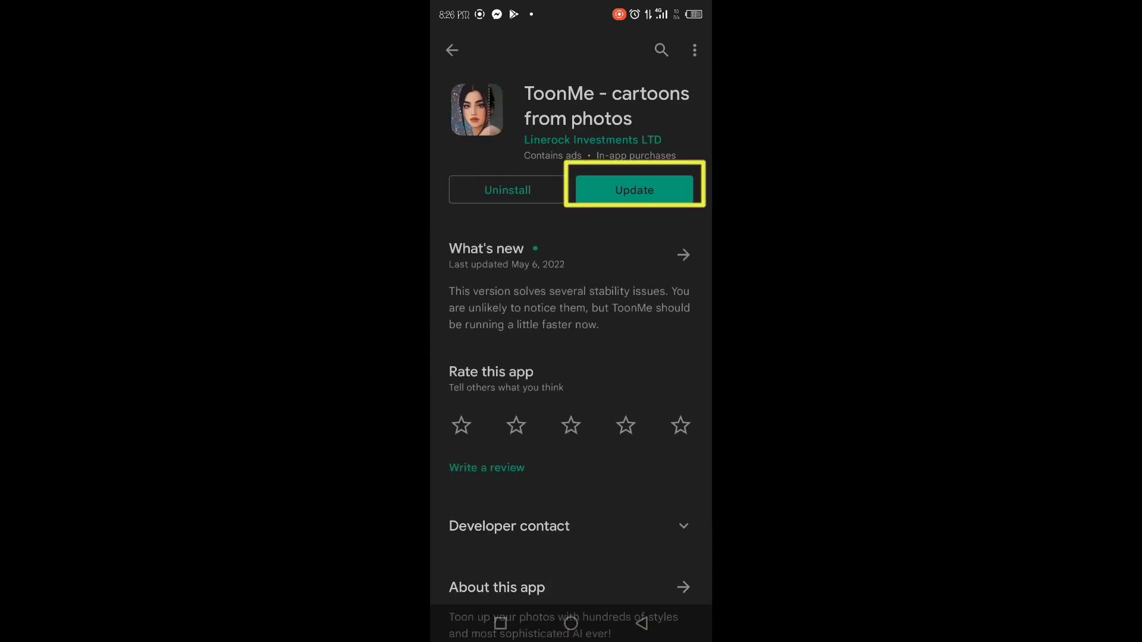
# Update ToonMe from its store page until the button shows Open.
pyautogui.click(634, 190)
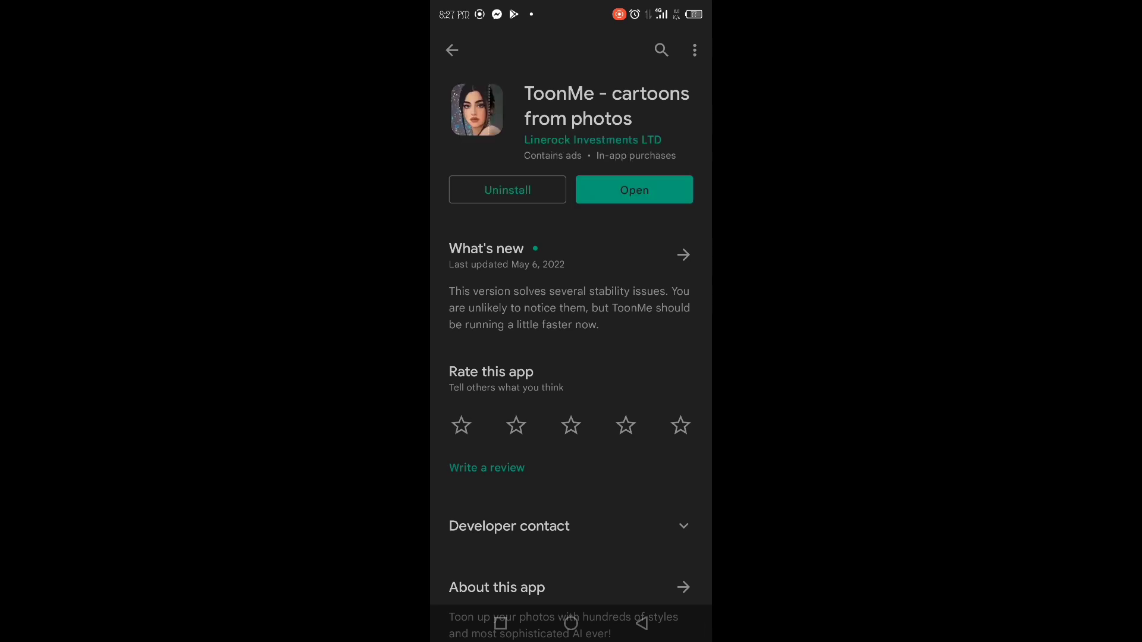
# Launch ToonMe, dismiss the PRO paywall and scroll the Trending Toon Effects gallery.
pyautogui.click(634, 190)
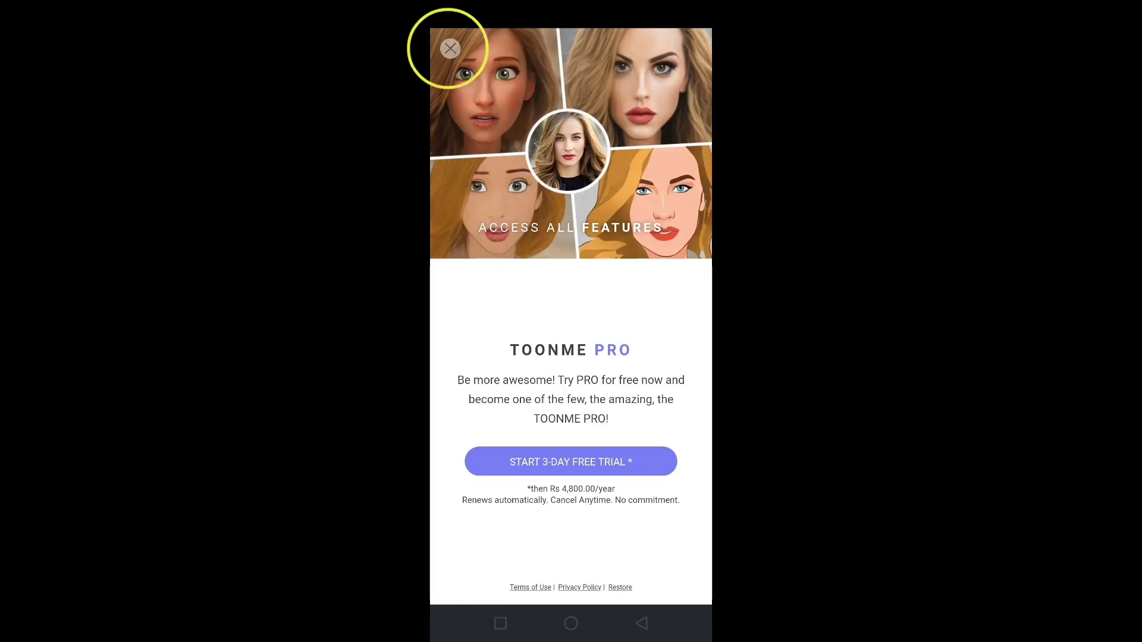
pyautogui.click(450, 48)
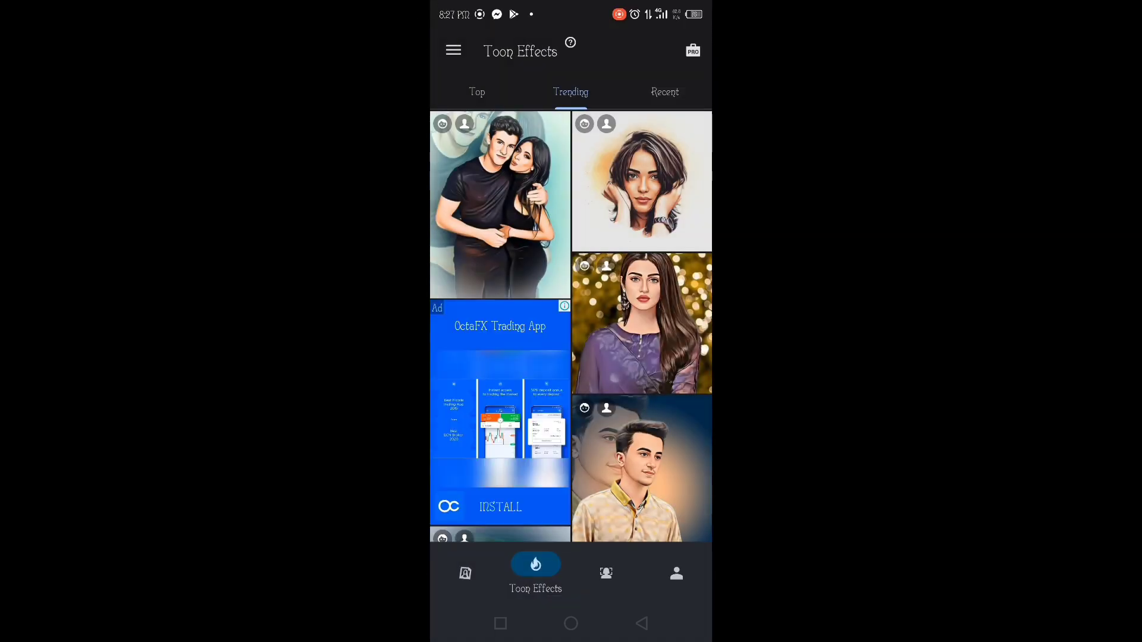
pyautogui.scroll(-5, 571, 297)
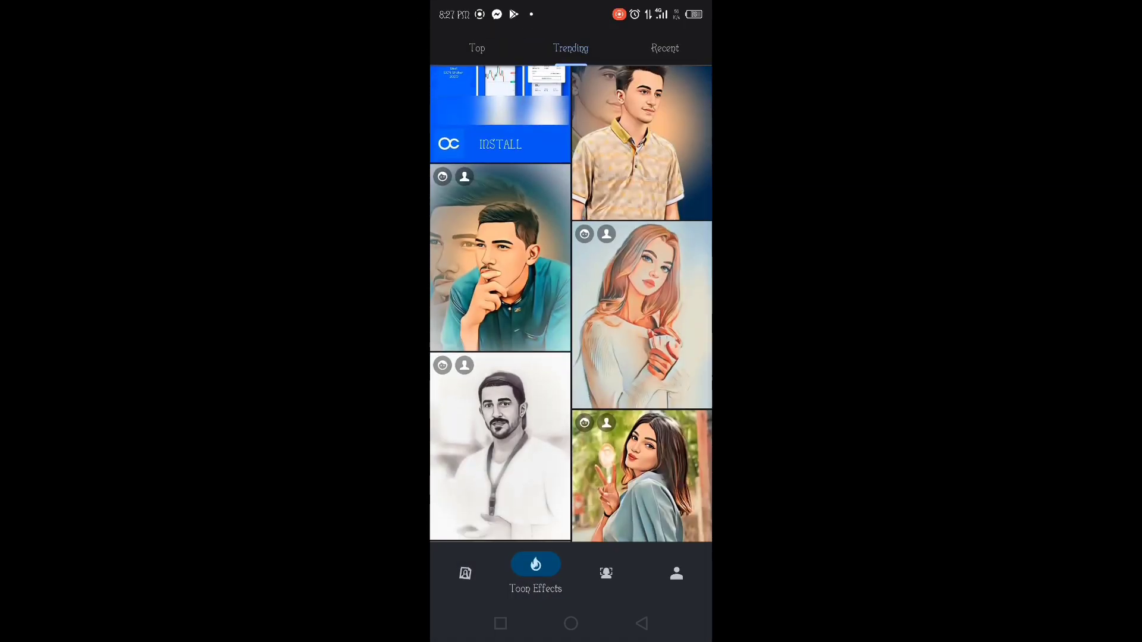
pyautogui.scroll(-5, 571, 303)
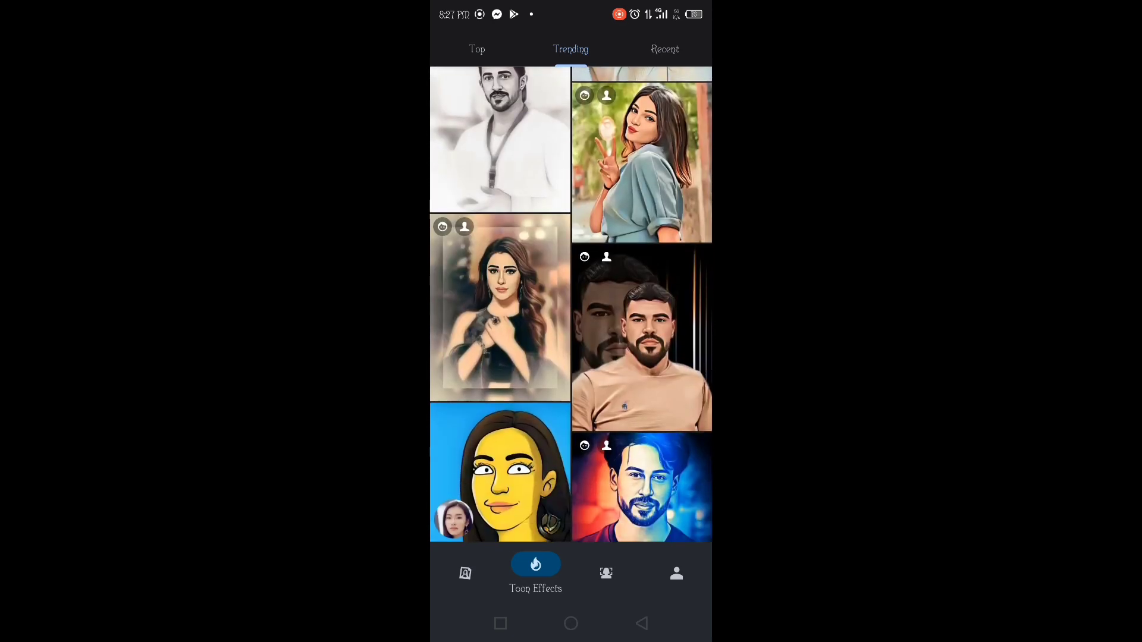
pyautogui.scroll(-3, 571, 303)
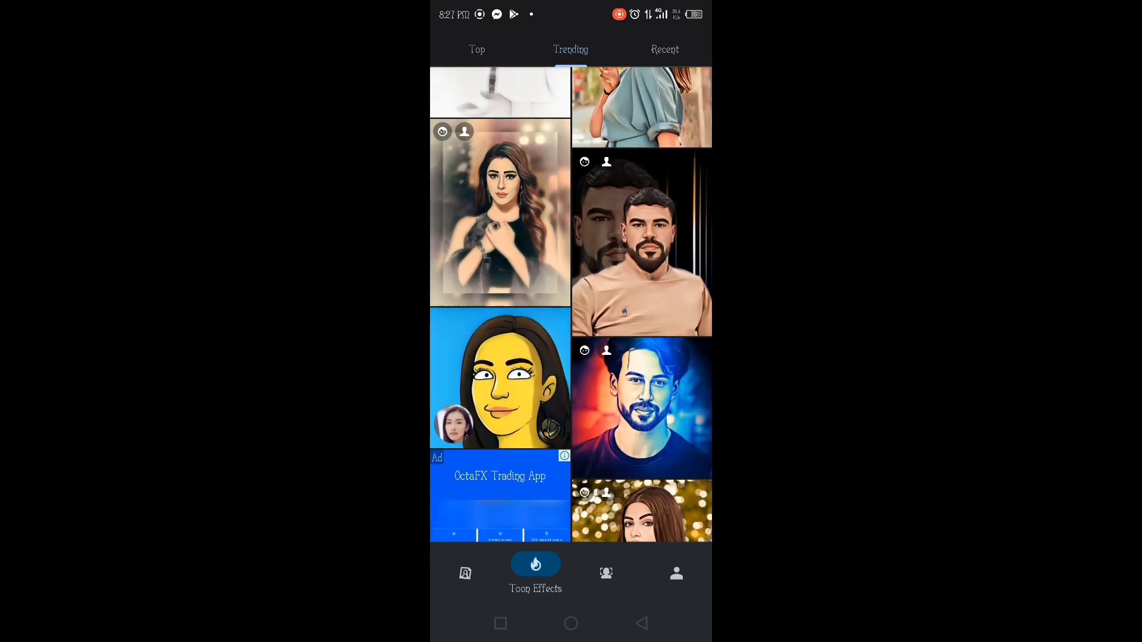
pyautogui.scroll(-1, 571, 304)
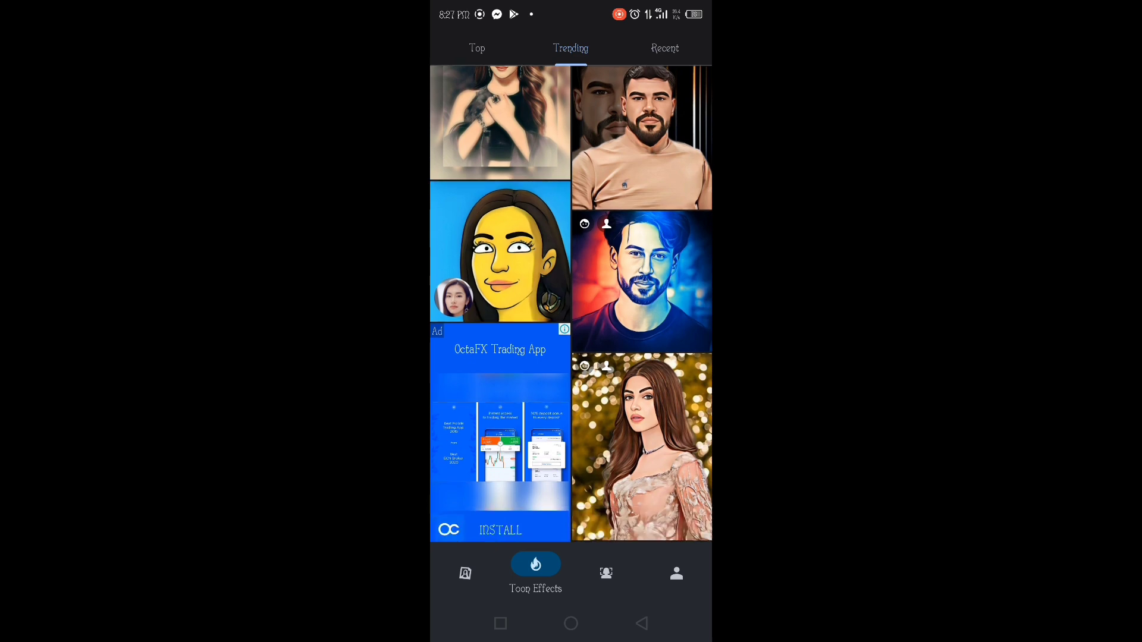
# Apply the blue-red portrait effect to the boy's photo and close the ad afterwards.
pyautogui.click(642, 268)
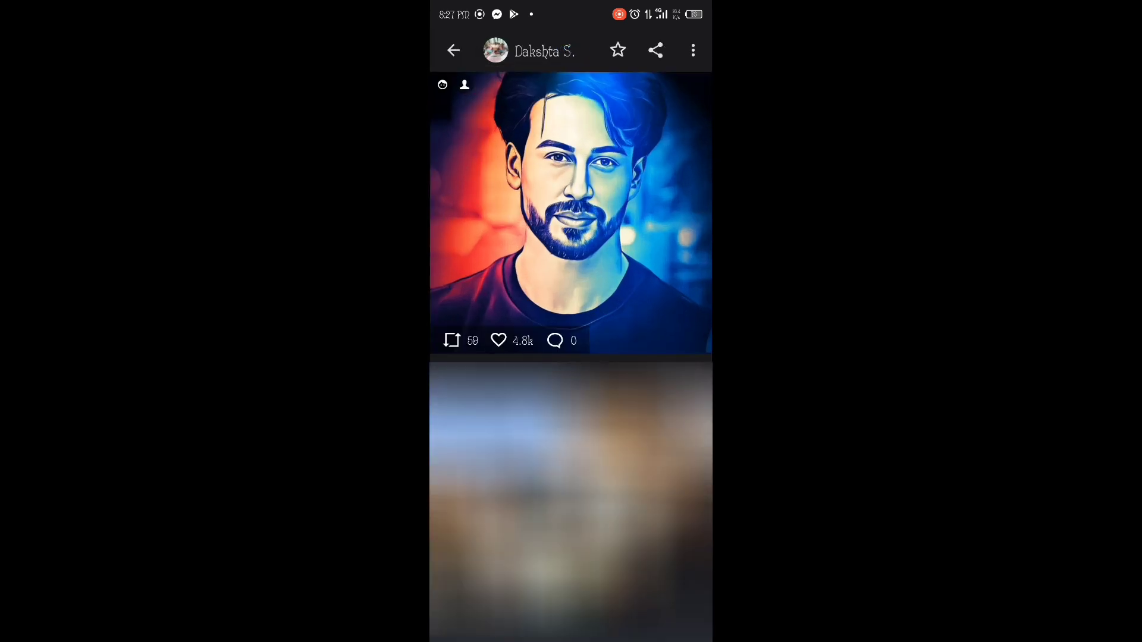
pyautogui.click(606, 324)
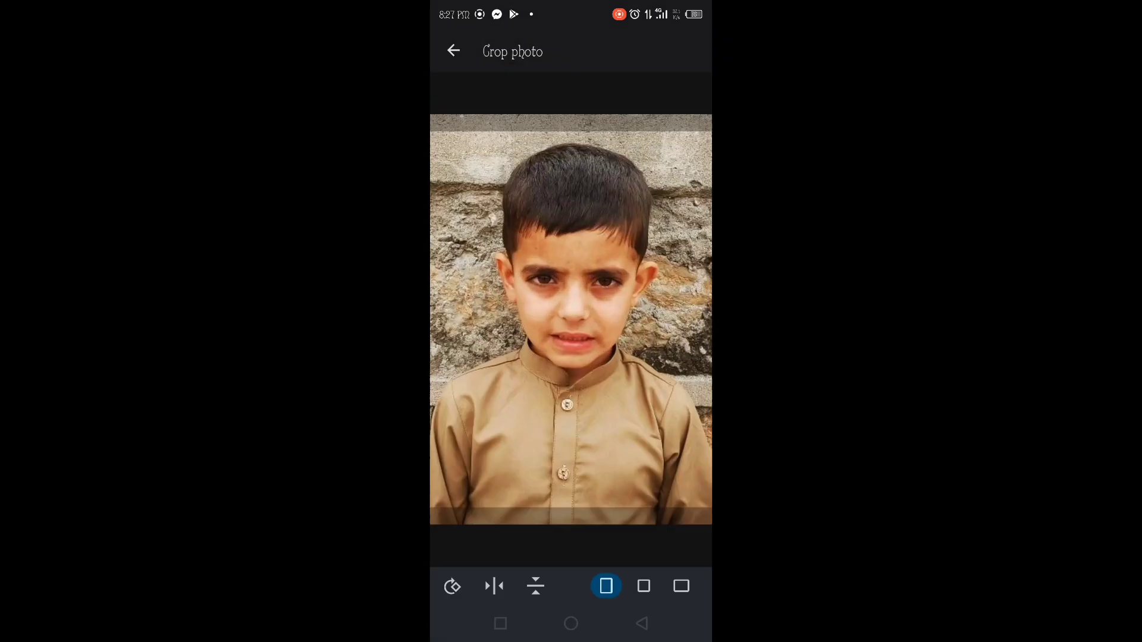
pyautogui.click(678, 526)
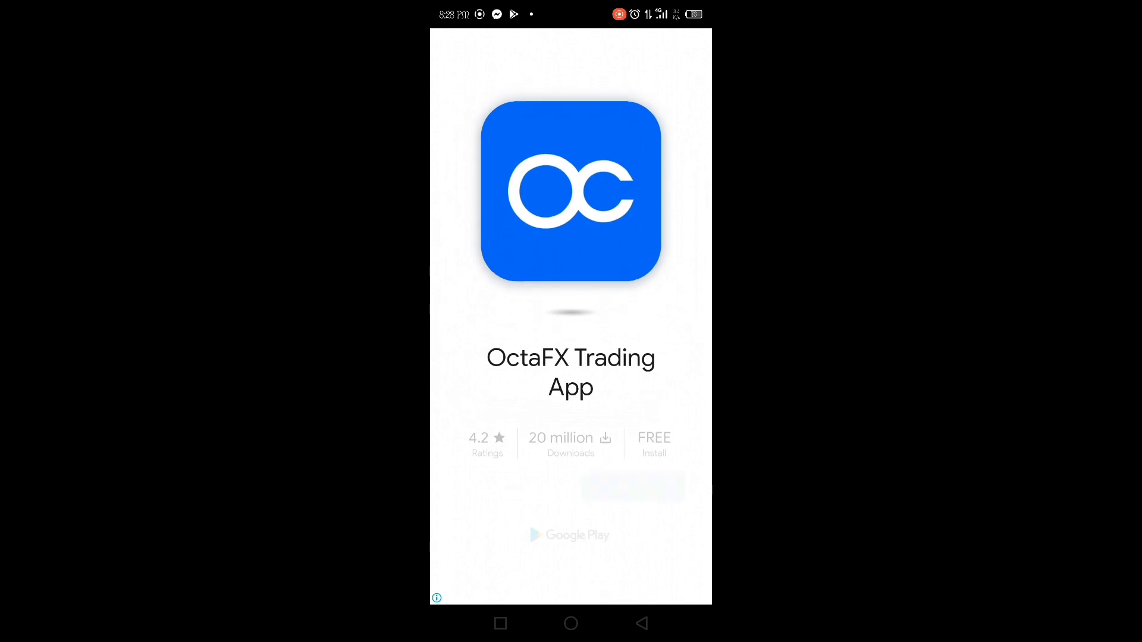
pyautogui.click(510, 485)
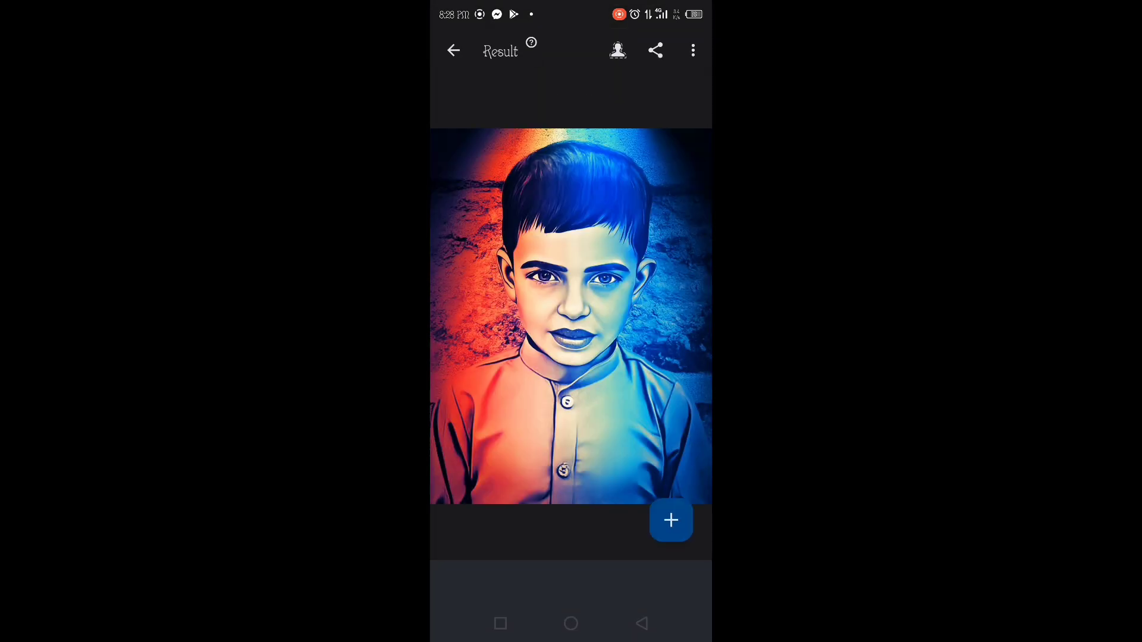
# Open the portrait's brush editor, then back out to the result.
pyautogui.click(671, 521)
pyautogui.click(668, 288)
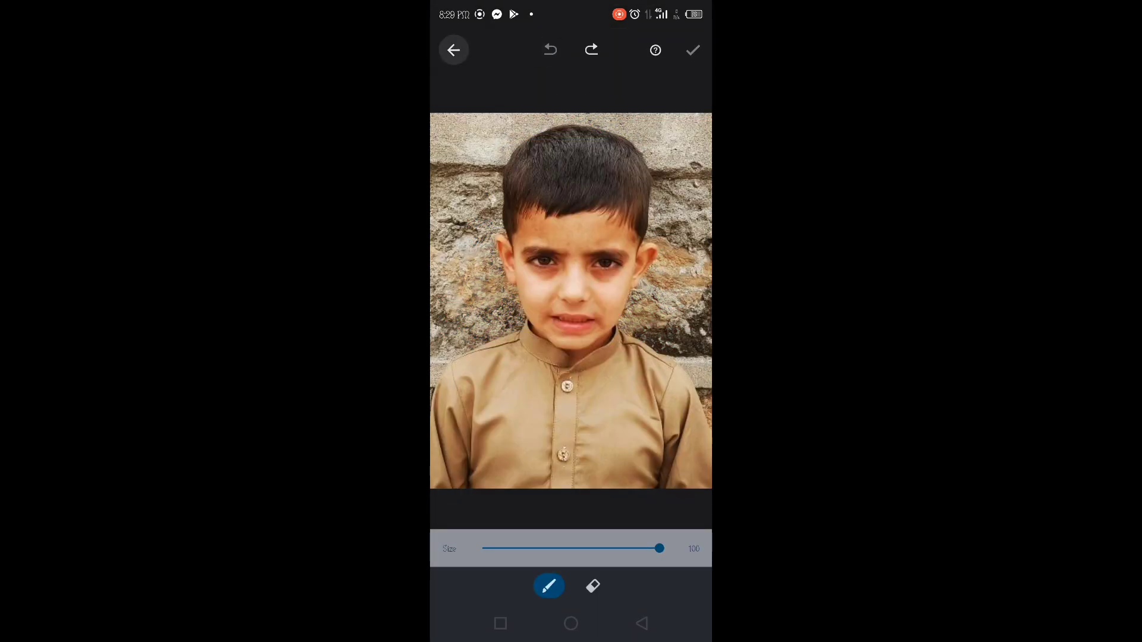
pyautogui.click(453, 50)
# Preview the Animated Starry Hair animation template on the portrait.
pyautogui.click(671, 520)
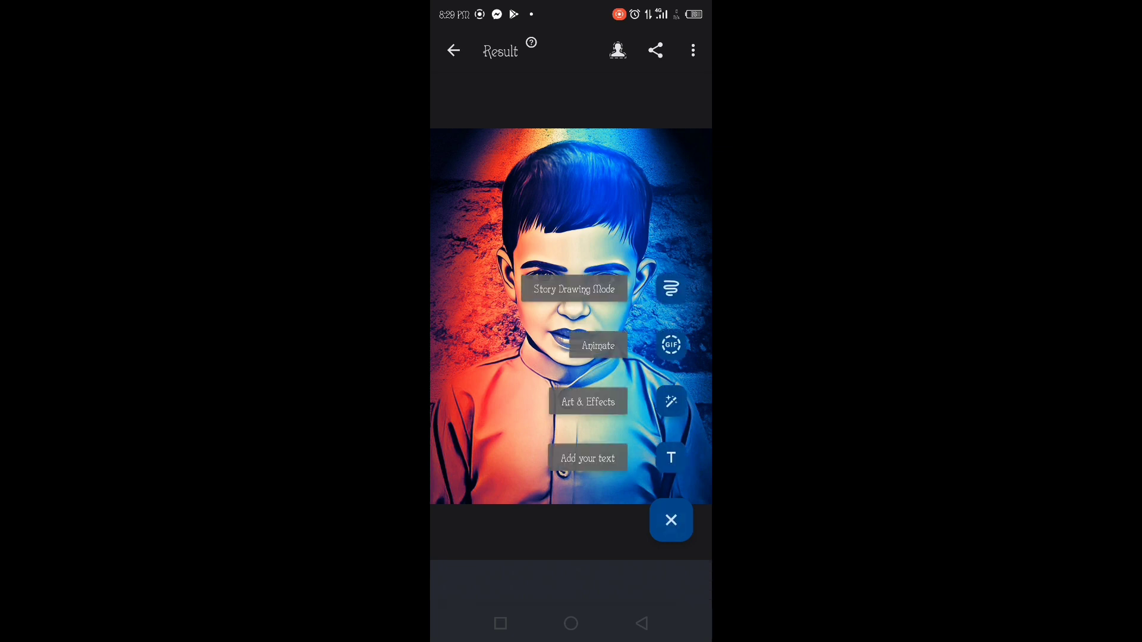
pyautogui.click(671, 344)
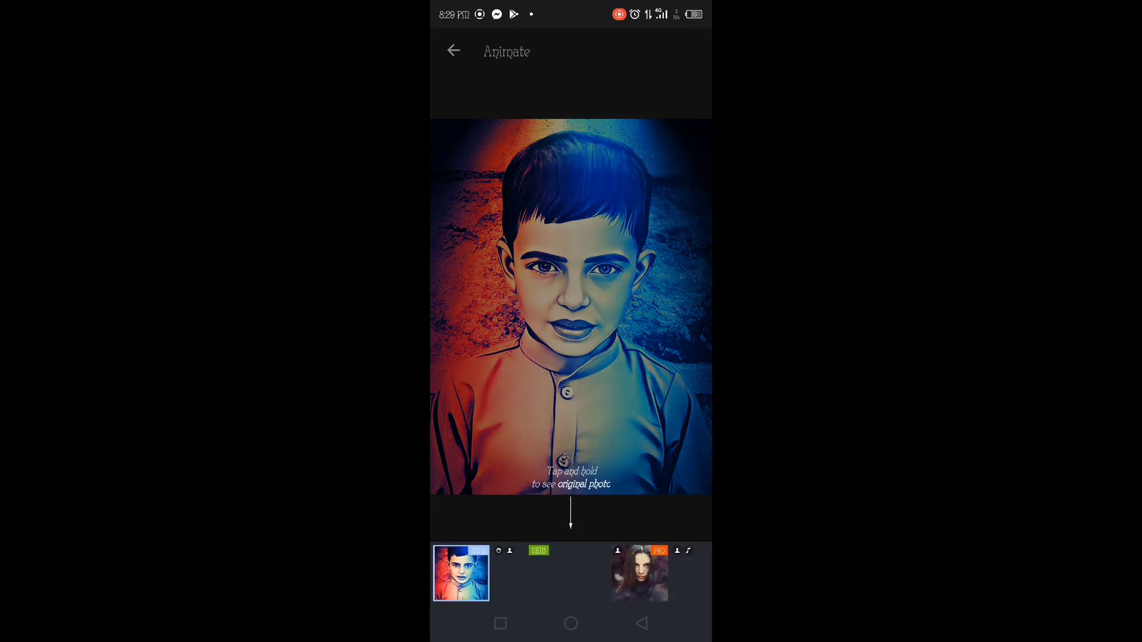
pyautogui.hscroll(4, 571, 573)
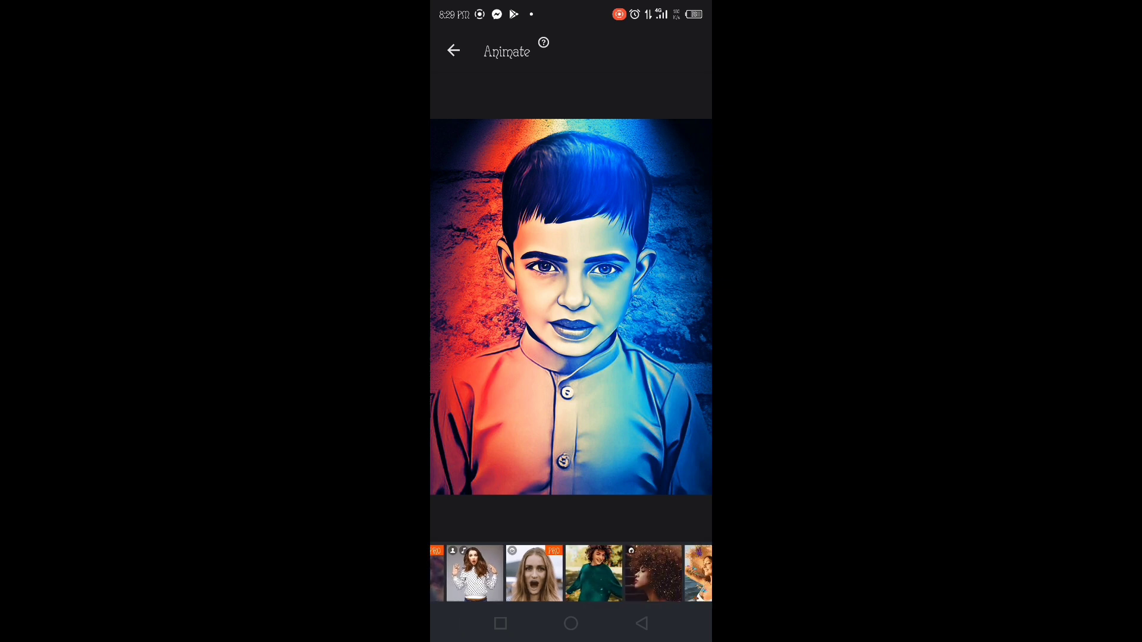
pyautogui.hscroll(2, 571, 573)
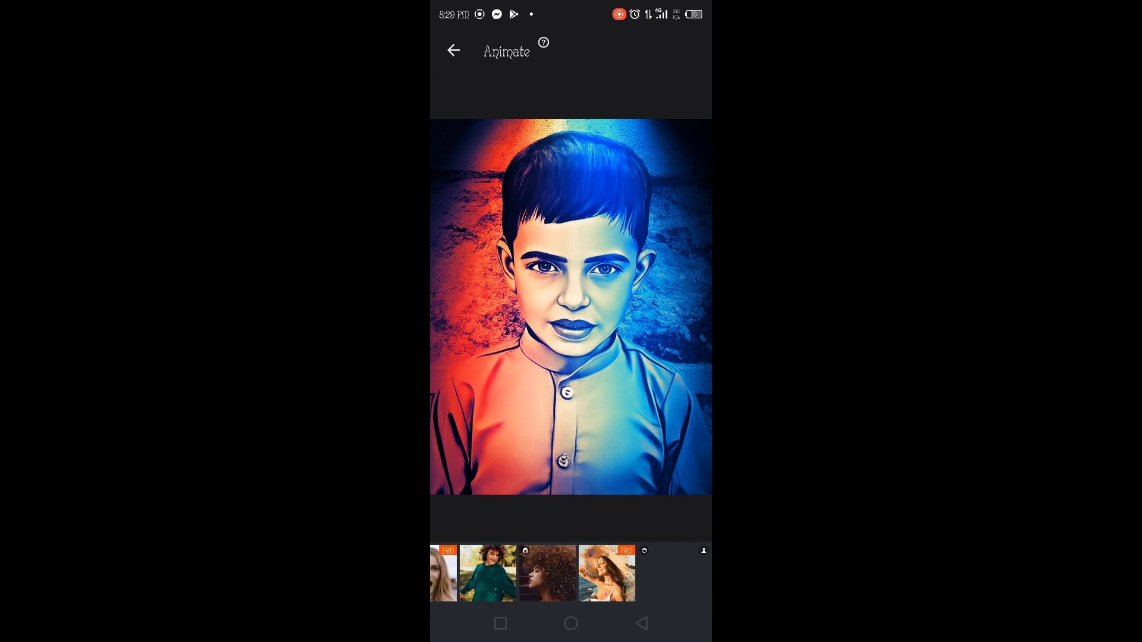
pyautogui.click(547, 573)
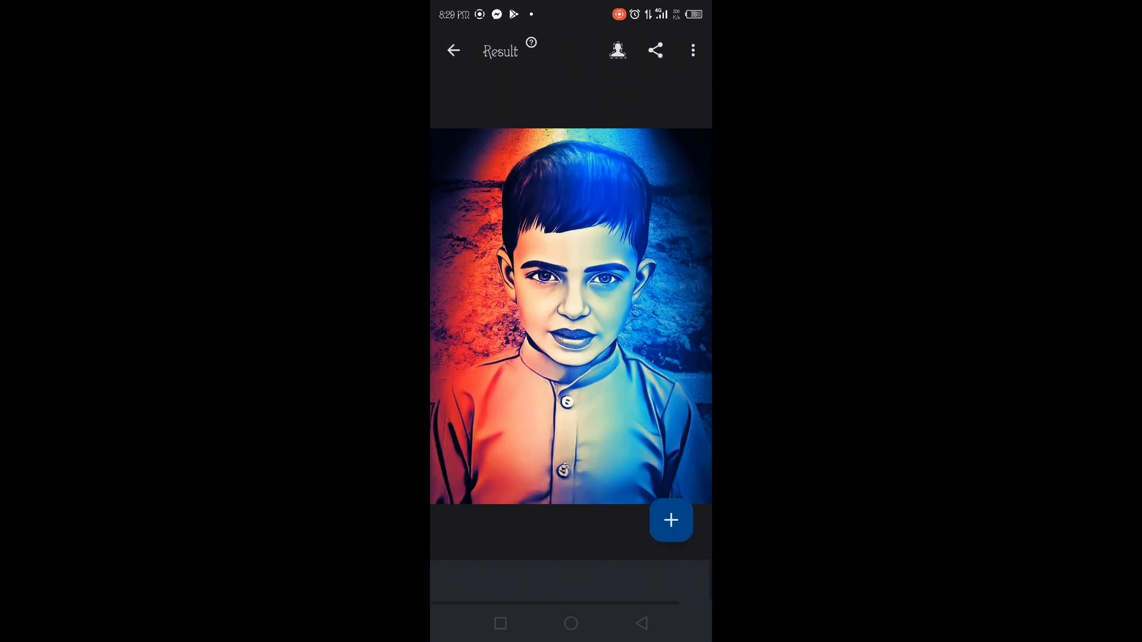
pyautogui.click(588, 402)
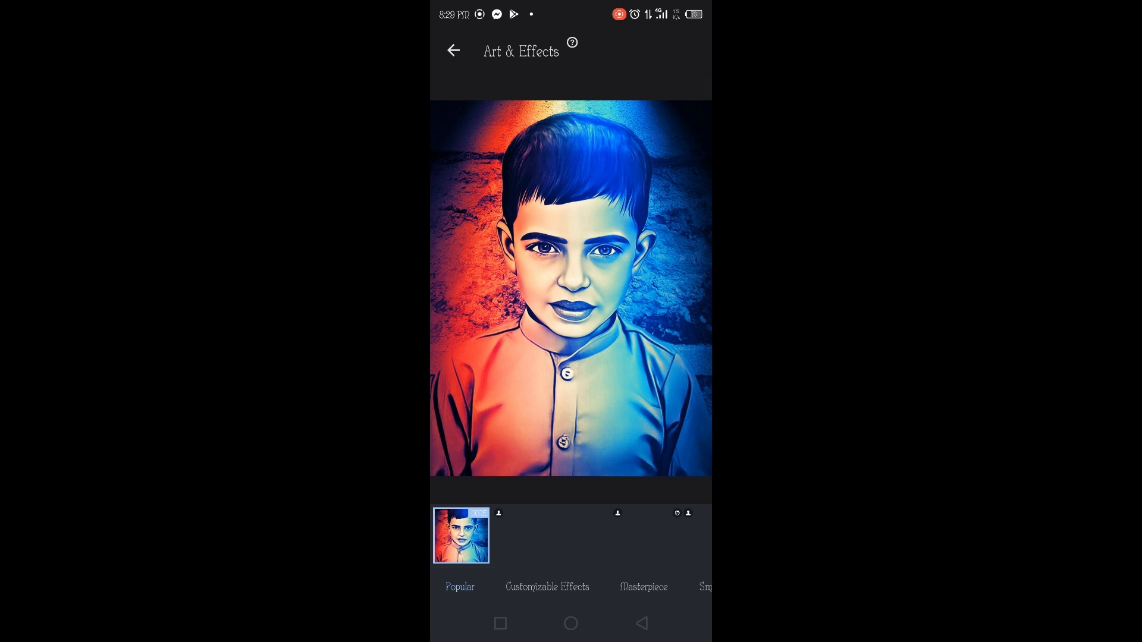
pyautogui.moveTo(654, 535); pyautogui.dragTo(476, 535)
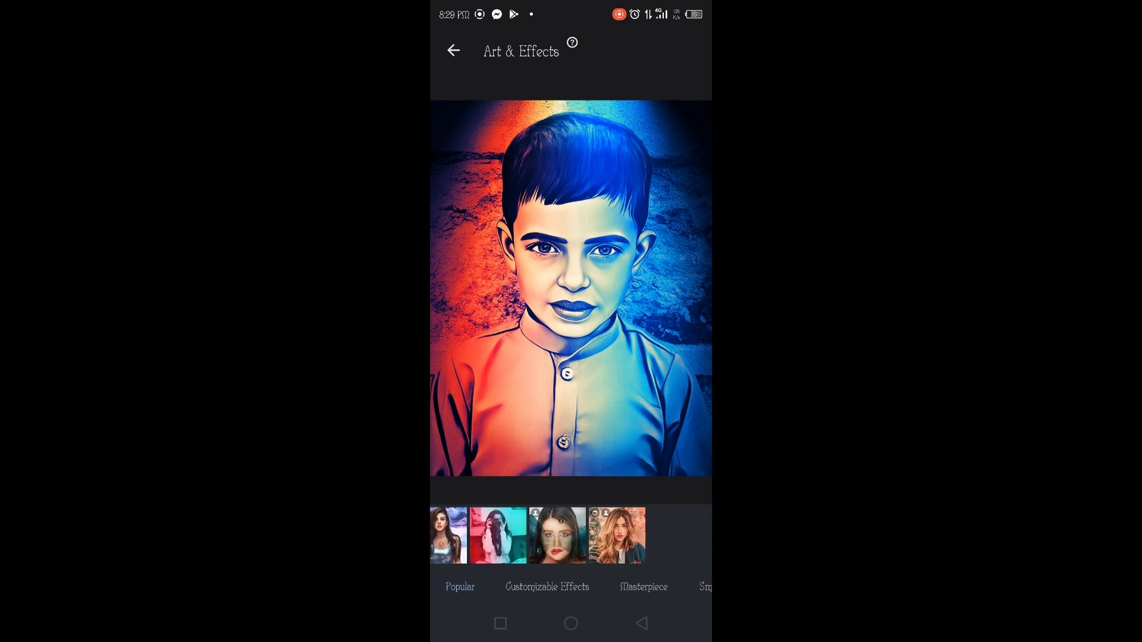
pyautogui.moveTo(655, 536); pyautogui.dragTo(476, 535)
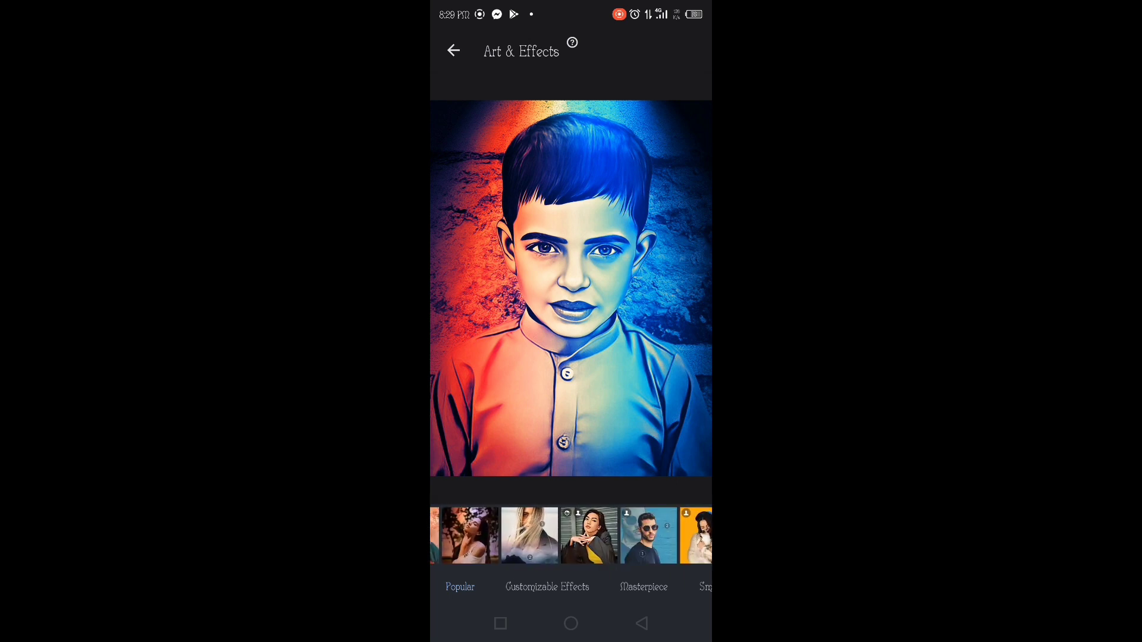
pyautogui.moveTo(654, 536)
pyautogui.mouseDown()
pyautogui.moveTo(506, 535)
pyautogui.moveTo(565, 535)
pyautogui.mouseUp()
pyautogui.moveTo(654, 535); pyautogui.dragTo(476, 535)
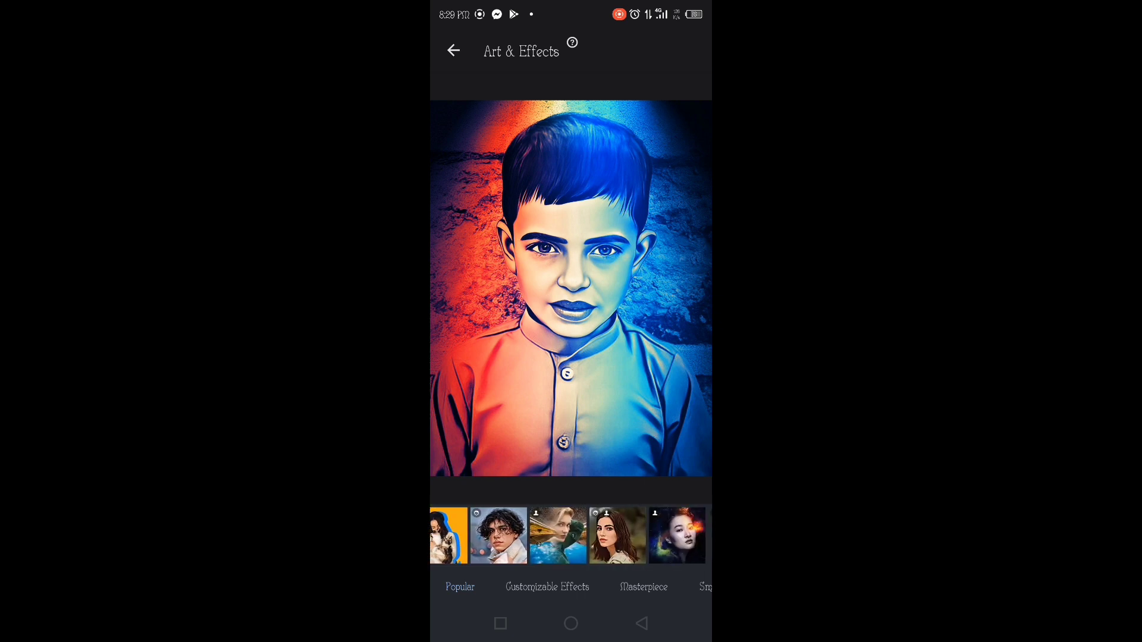
pyautogui.moveTo(654, 535)
pyautogui.mouseDown()
pyautogui.moveTo(476, 536)
pyautogui.moveTo(506, 535)
pyautogui.mouseUp()
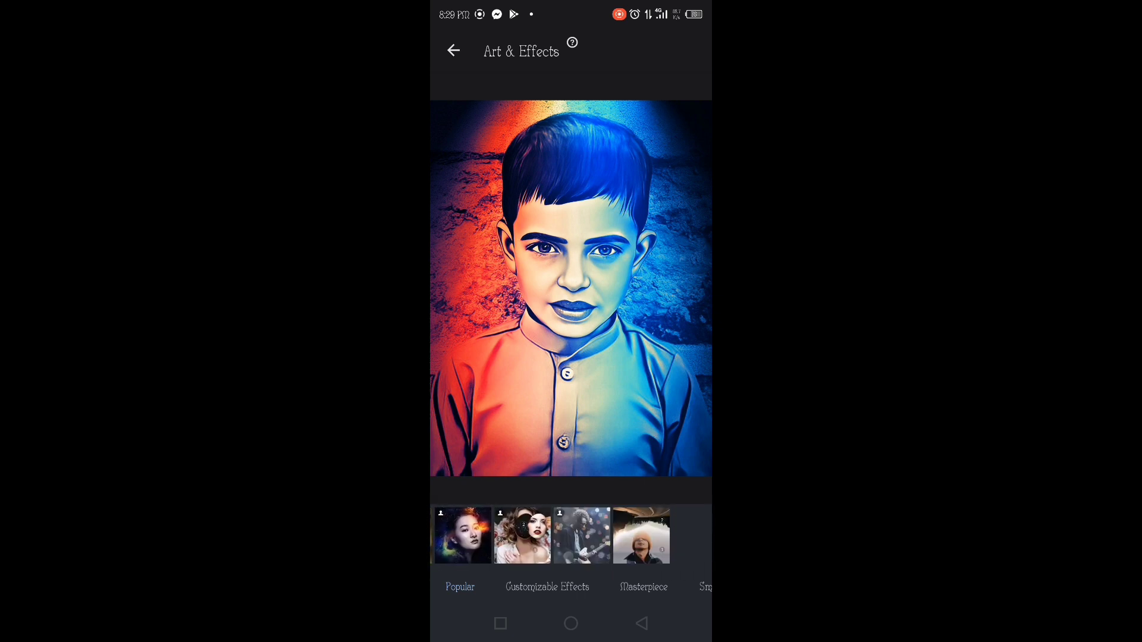
pyautogui.moveTo(654, 535); pyautogui.dragTo(569, 535)
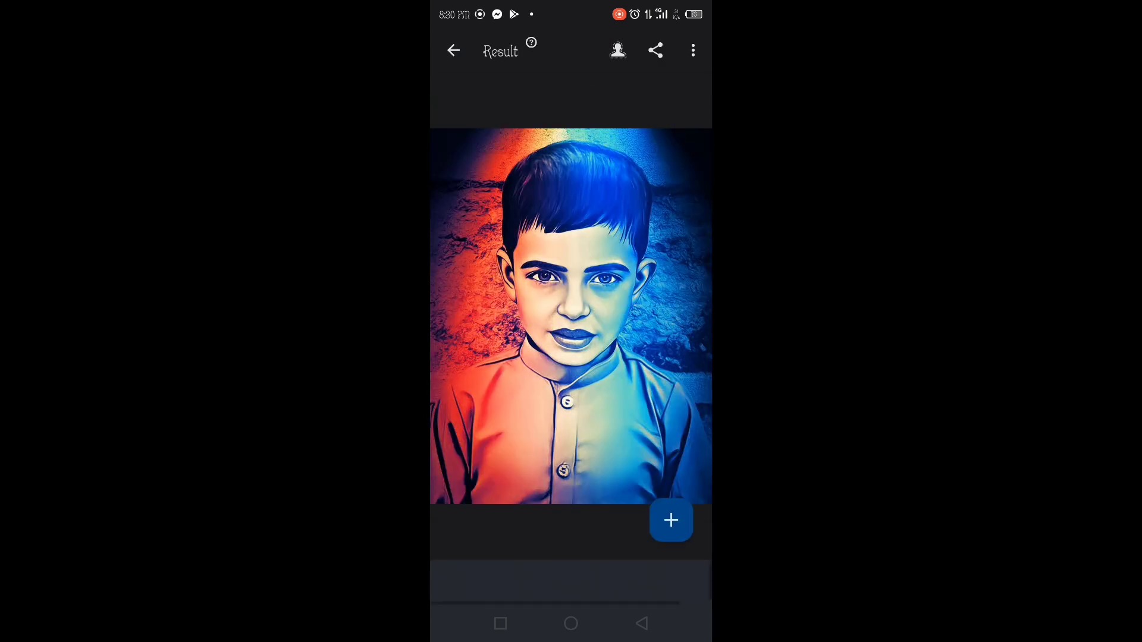
# Add the text 'mehmood' to the portrait.
pyautogui.click(671, 521)
pyautogui.click(671, 456)
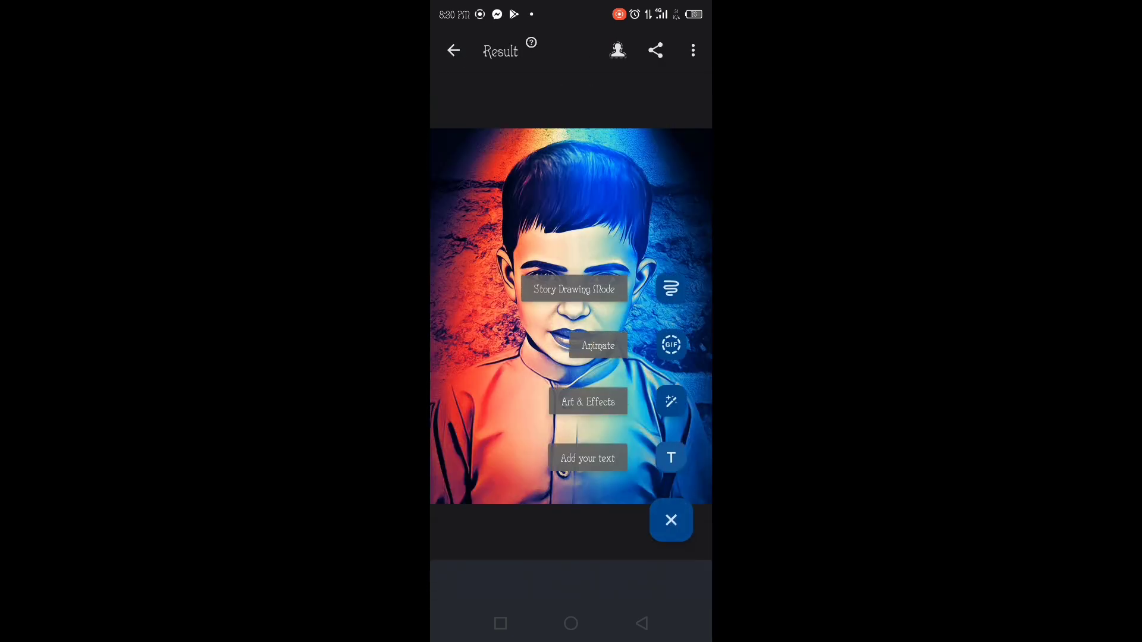
pyautogui.write('m')
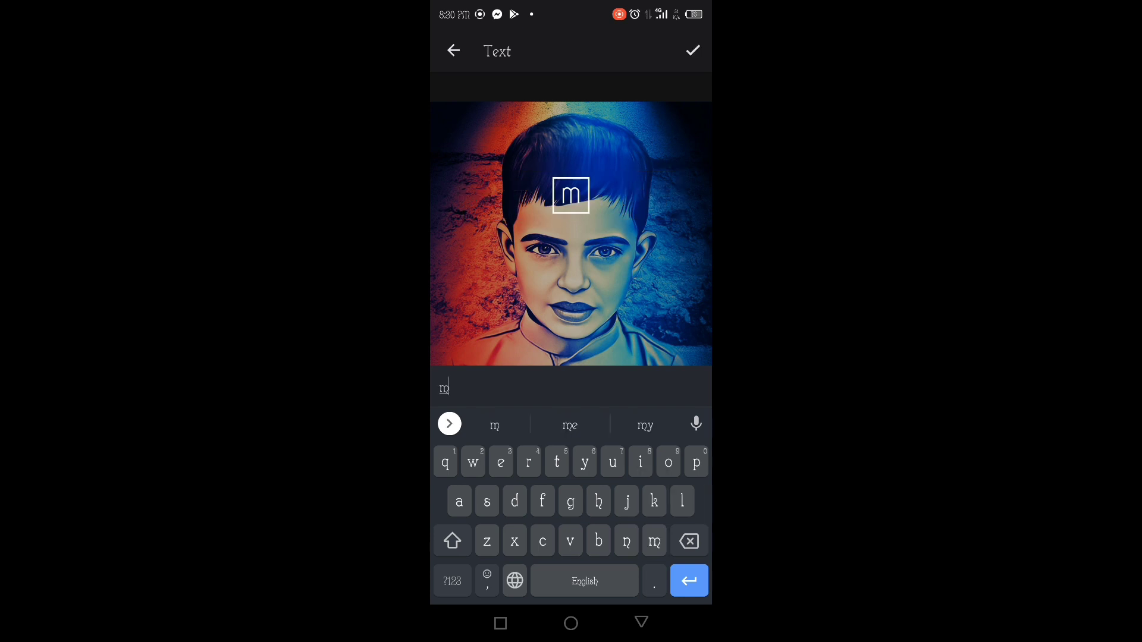
pyautogui.write('ehmoo')
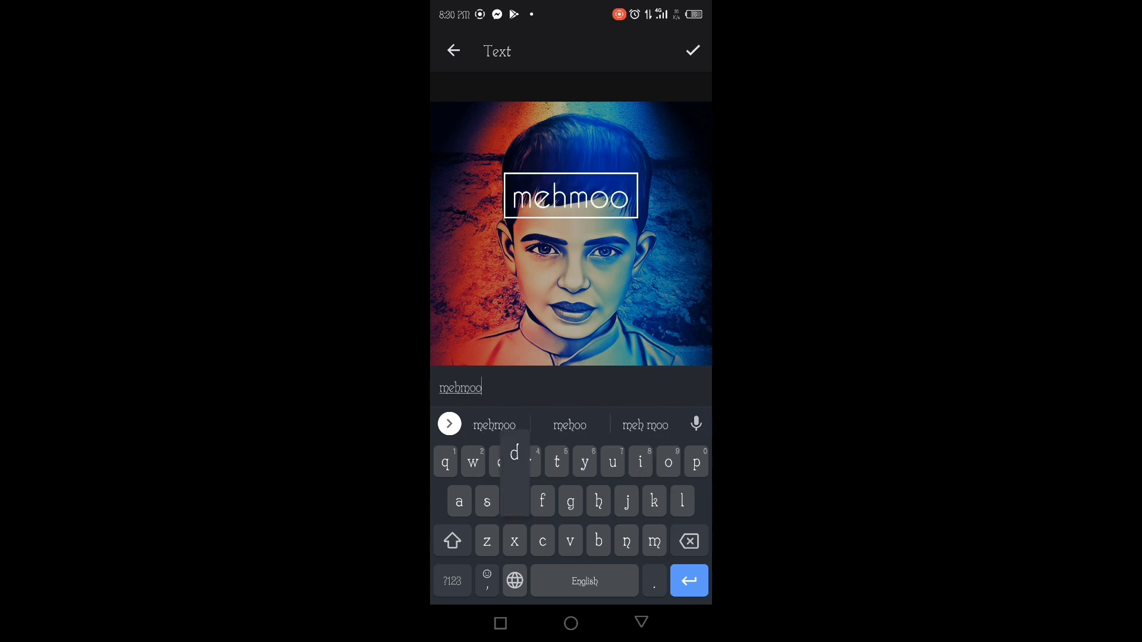
pyautogui.write('d')
pyautogui.press('Return')
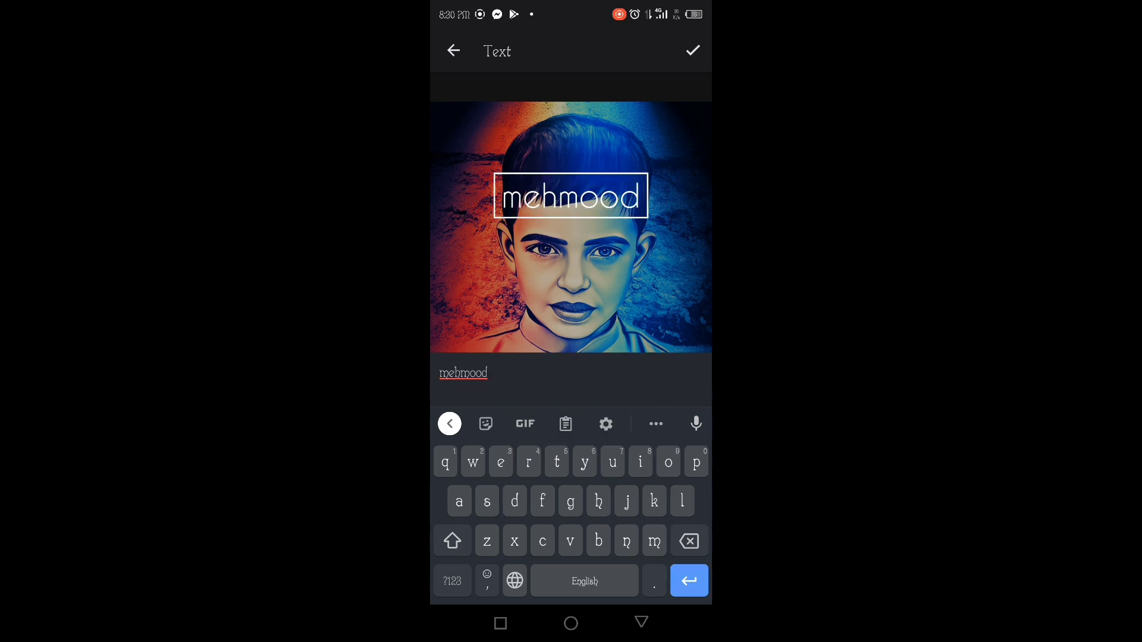
pyautogui.click(693, 50)
# Move the name onto the boy's chest and give it a script style.
pyautogui.click(571, 586)
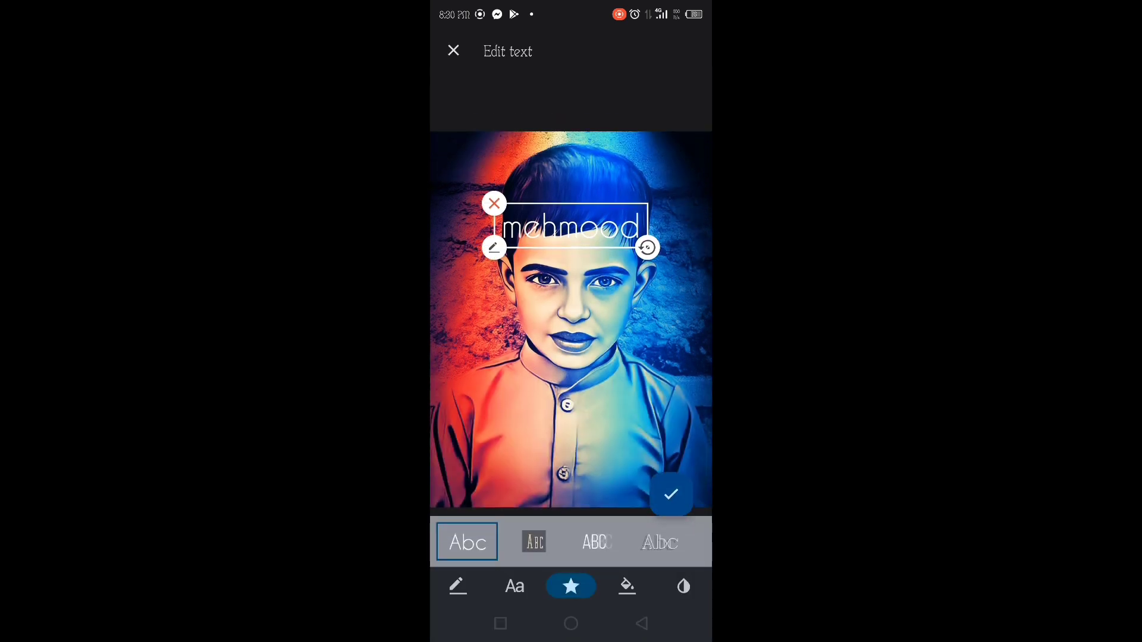
pyautogui.moveTo(570, 224); pyautogui.dragTo(568, 456)
pyautogui.click(534, 542)
pyautogui.click(594, 542)
pyautogui.click(515, 586)
pyautogui.click(625, 542)
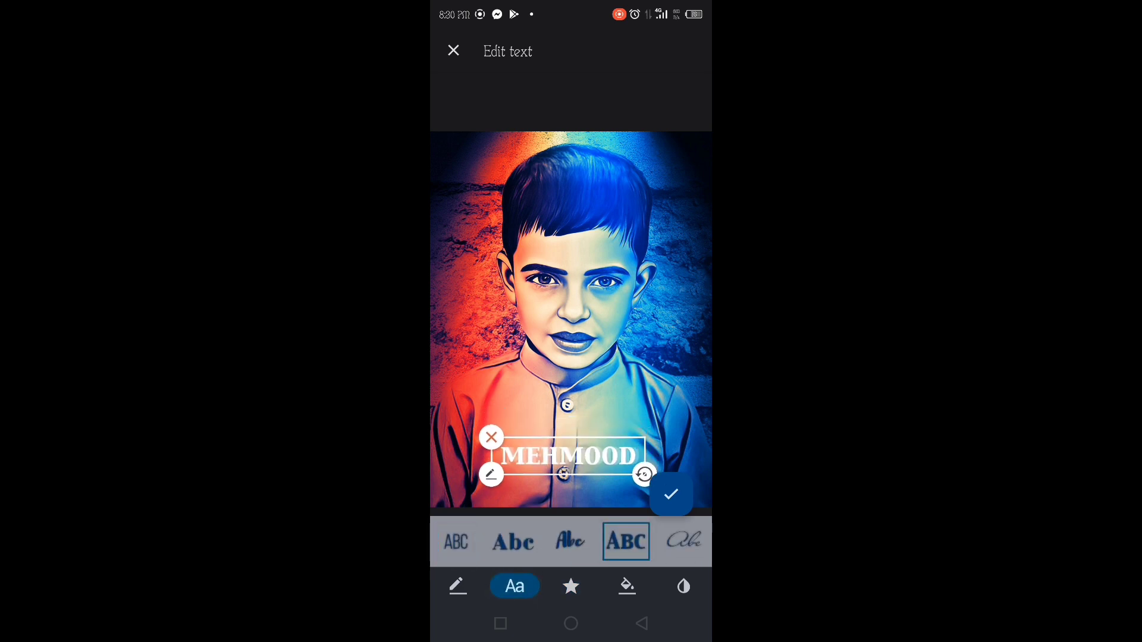
pyautogui.click(570, 586)
pyautogui.click(592, 542)
# Colour the name blue at about half opacity and apply it.
pyautogui.click(627, 586)
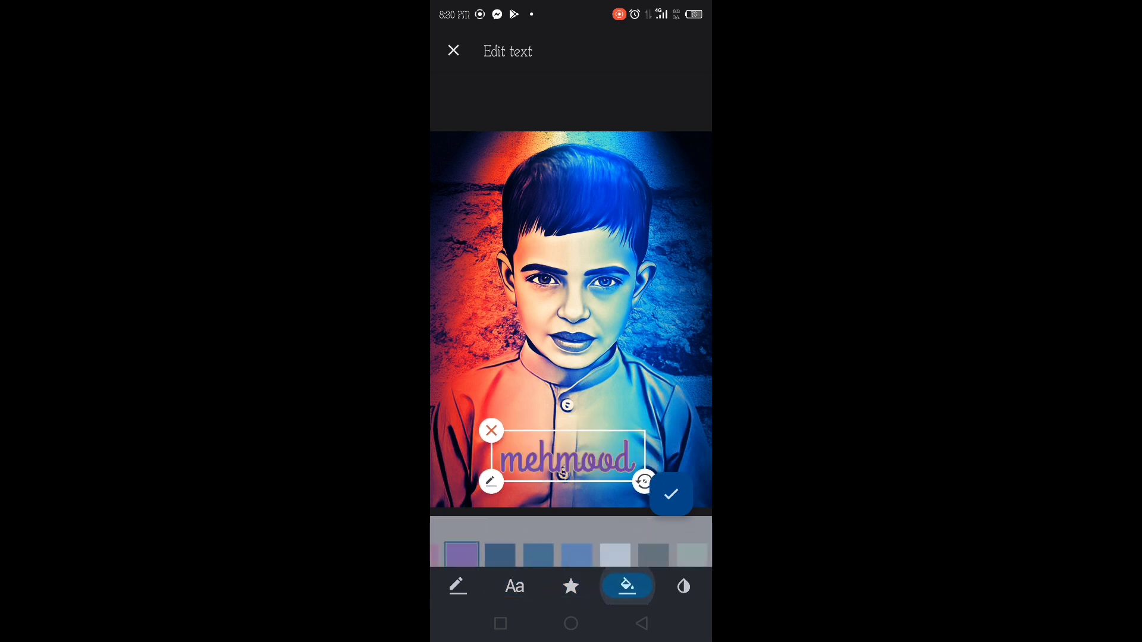
pyautogui.click(576, 541)
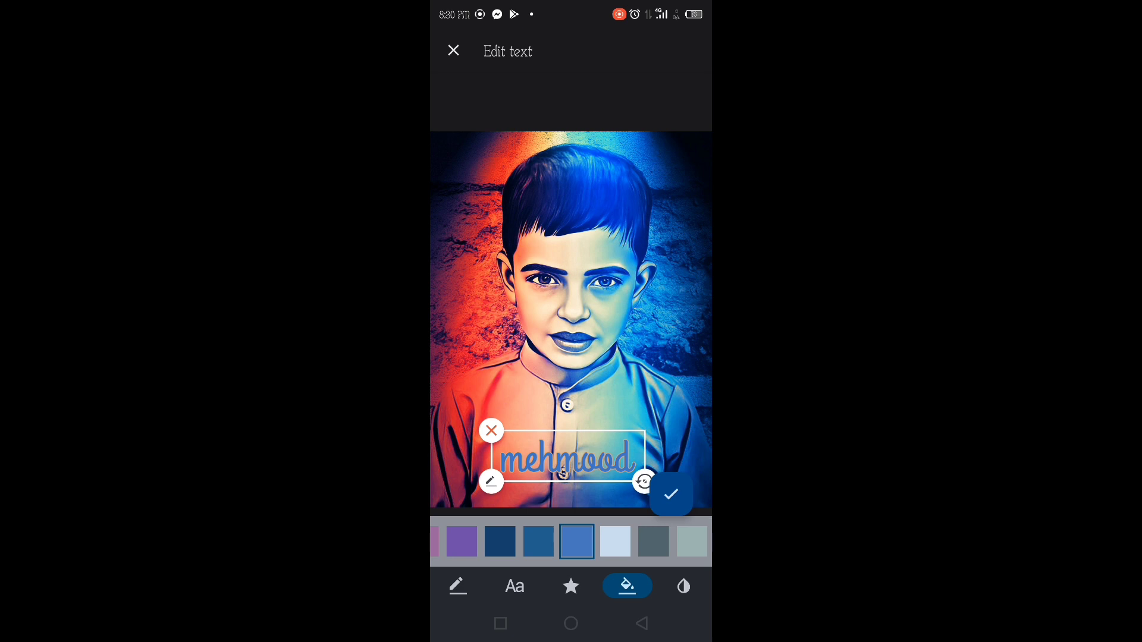
pyautogui.click(683, 586)
pyautogui.moveTo(690, 541); pyautogui.dragTo(546, 541)
pyautogui.click(671, 494)
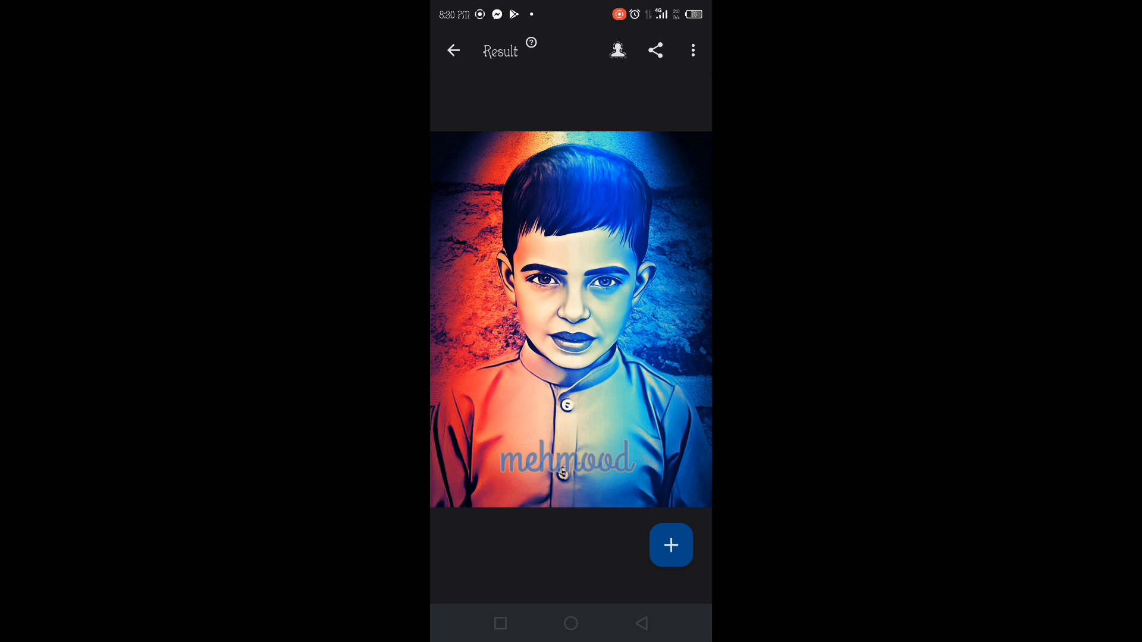
# Download the captioned portrait to the device from the Save & Share screen.
pyautogui.click(616, 49)
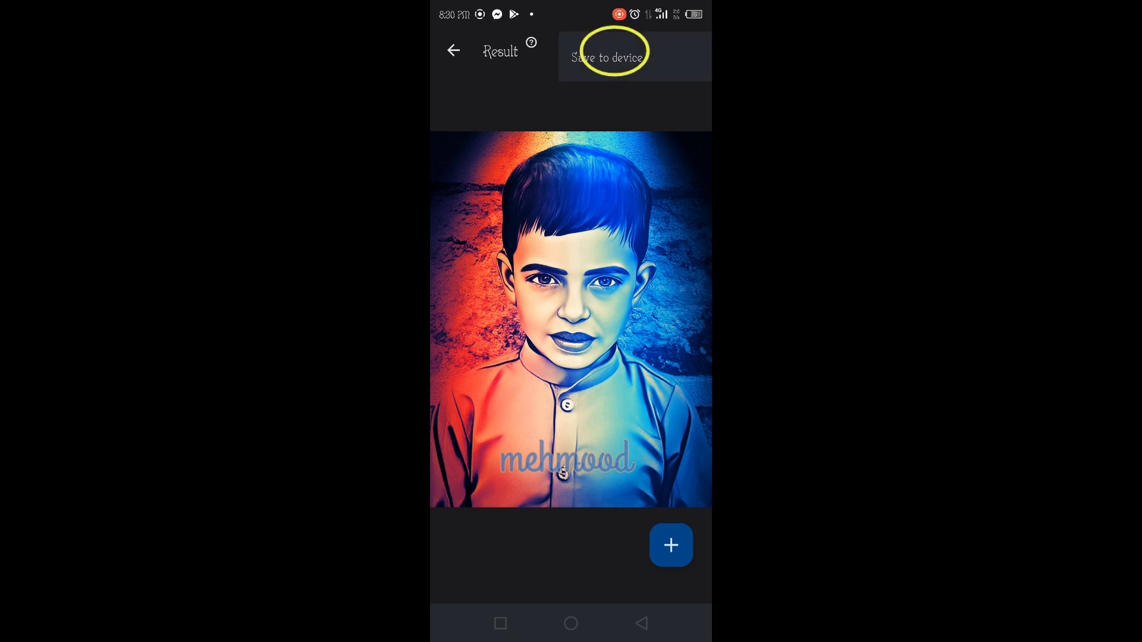
pyautogui.click(615, 50)
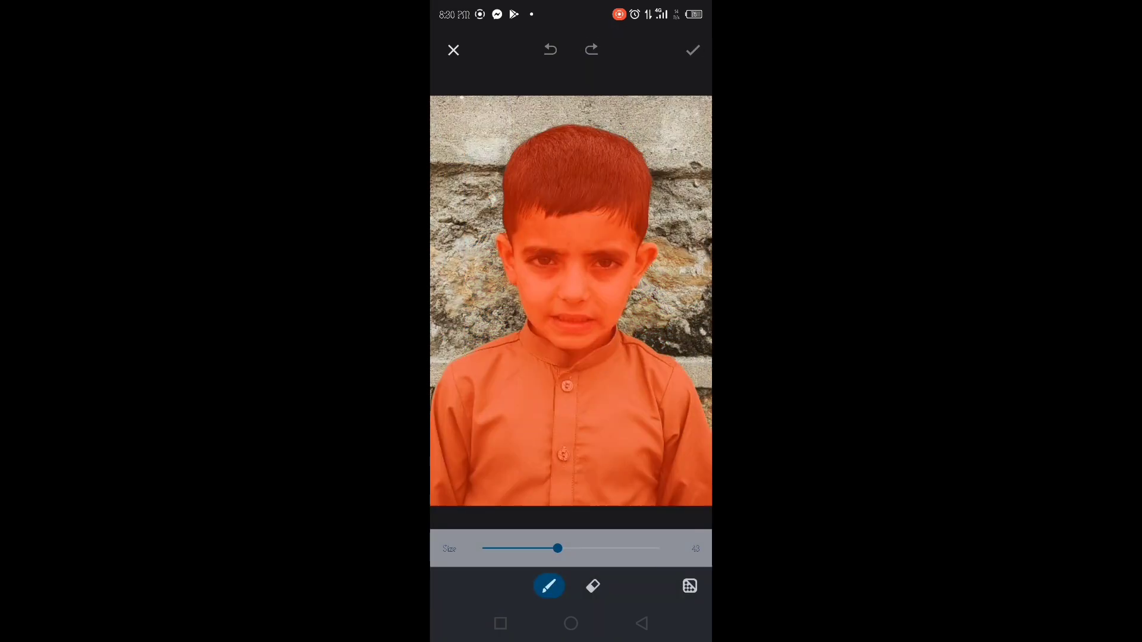
pyautogui.click(693, 50)
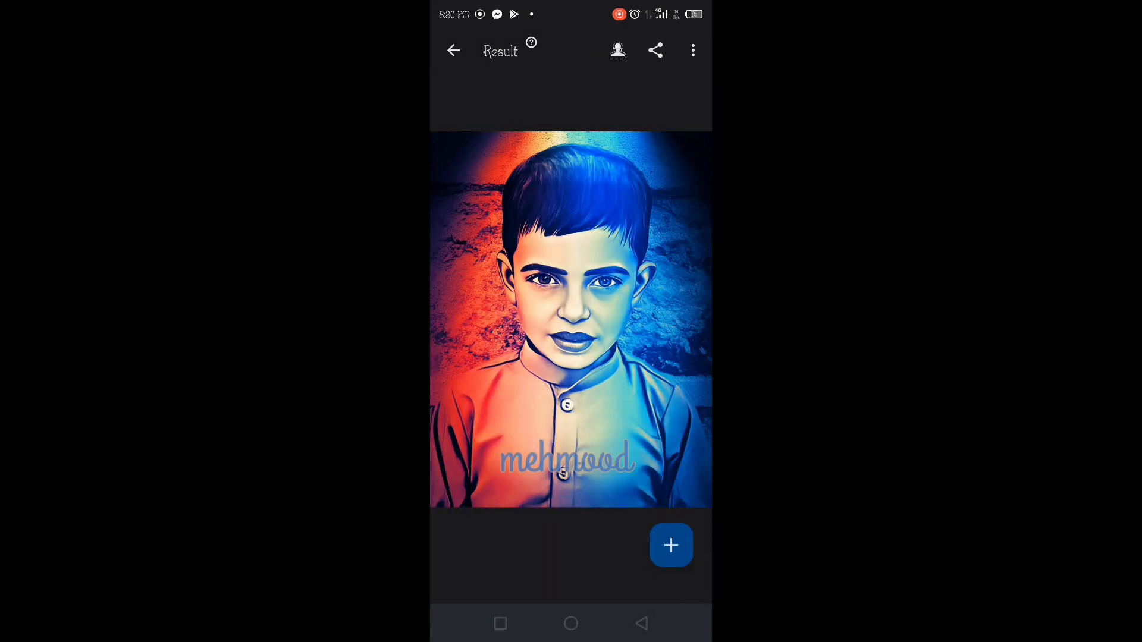
pyautogui.click(618, 50)
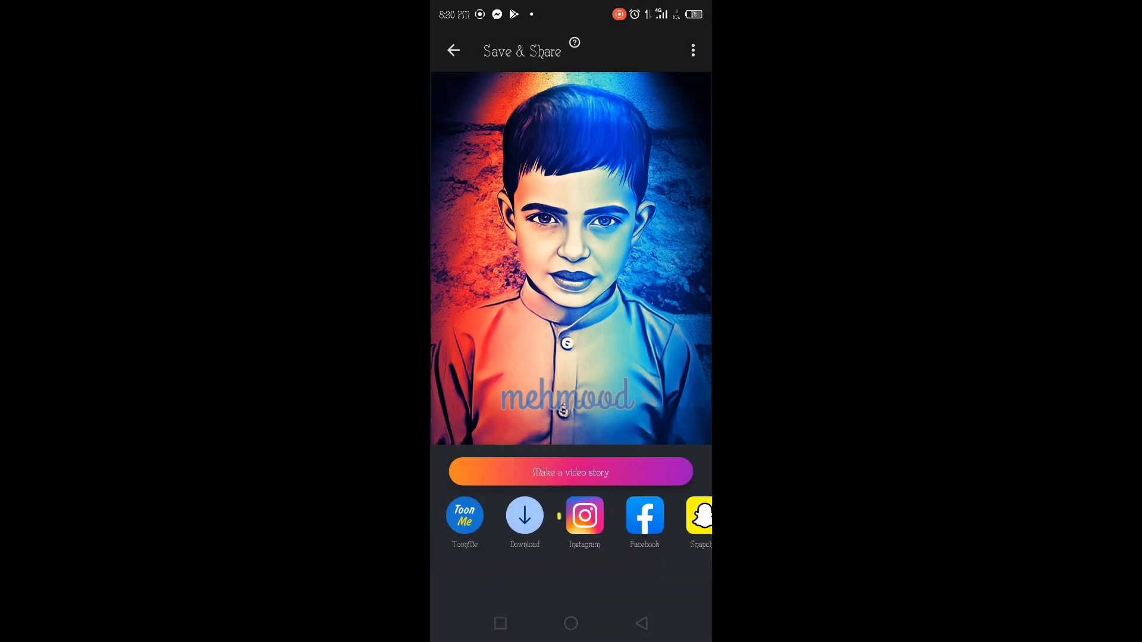
pyautogui.click(525, 517)
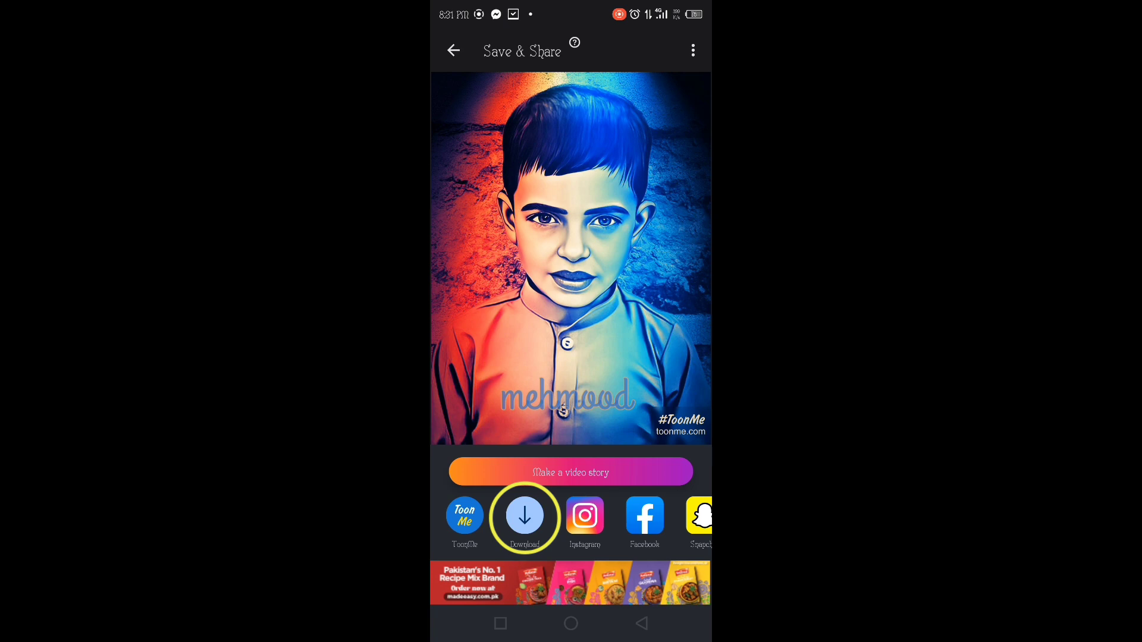
# Exit ToonMe to the Android home screen with the Play Store folder showing.
pyautogui.click(571, 624)
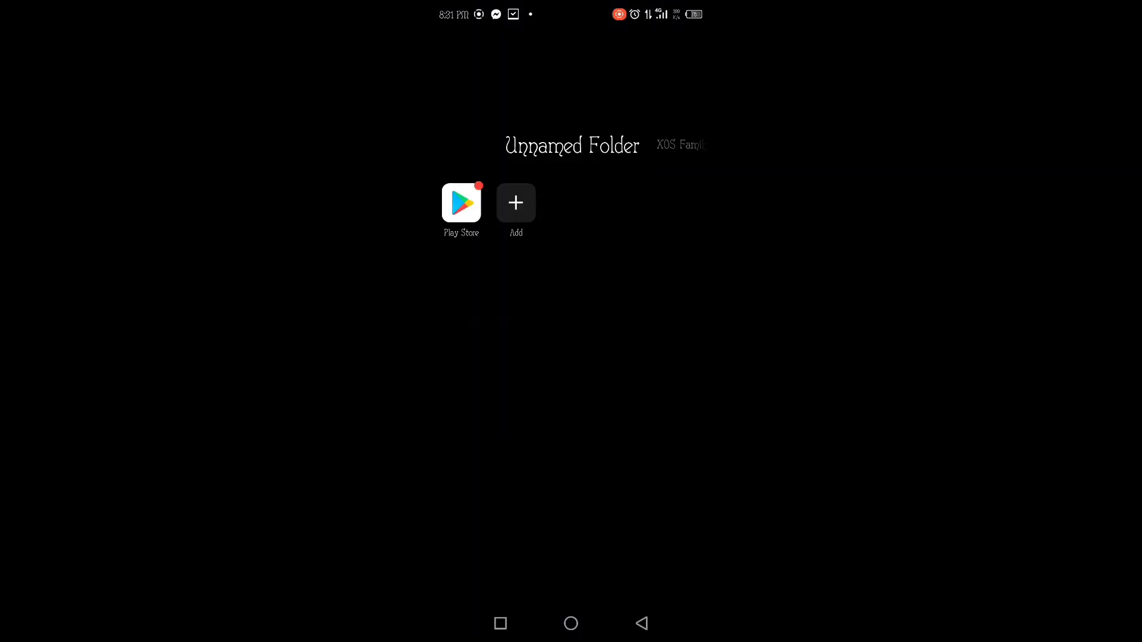